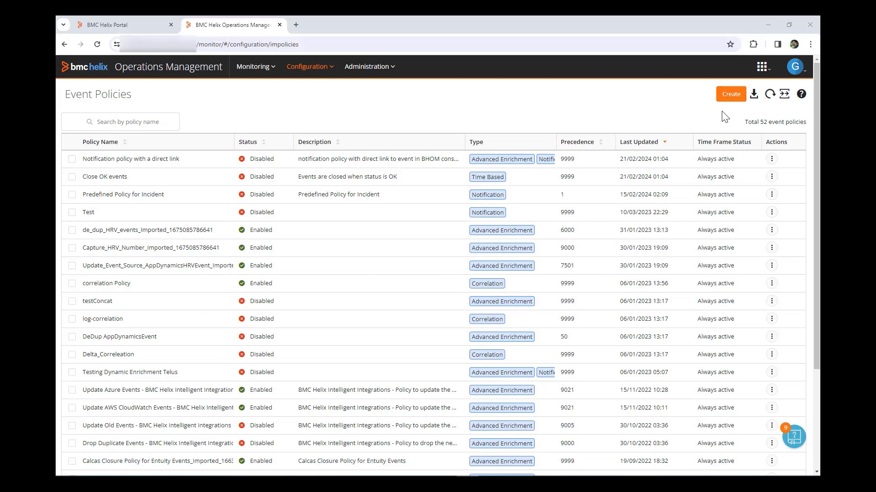
Create an event policy named "Update severity" with the description "Severity will be updated to minor if user change it to critical"
{"action": "left_click", "coordinate": [729, 95]}
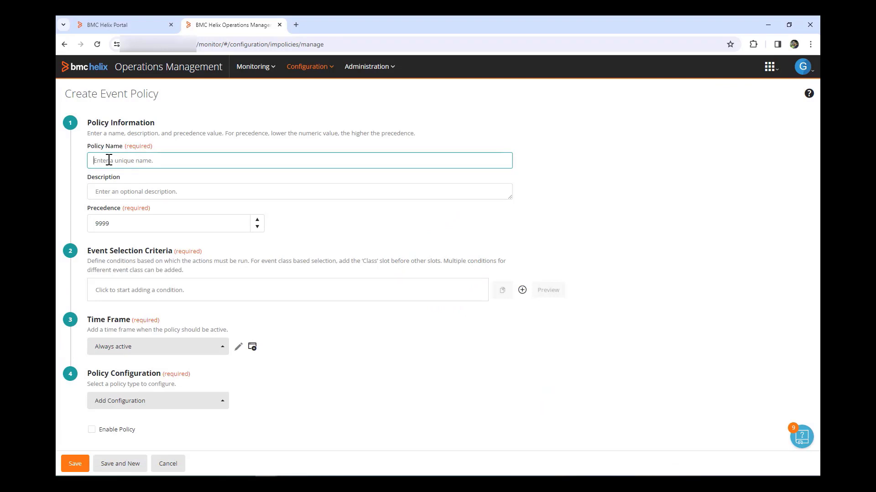
{"action": "type", "text": "Update severity"}
{"action": "left_click", "coordinate": [115, 190]}
{"action": "type", "text": "Severity will be updated to minor if user change it to critical"}
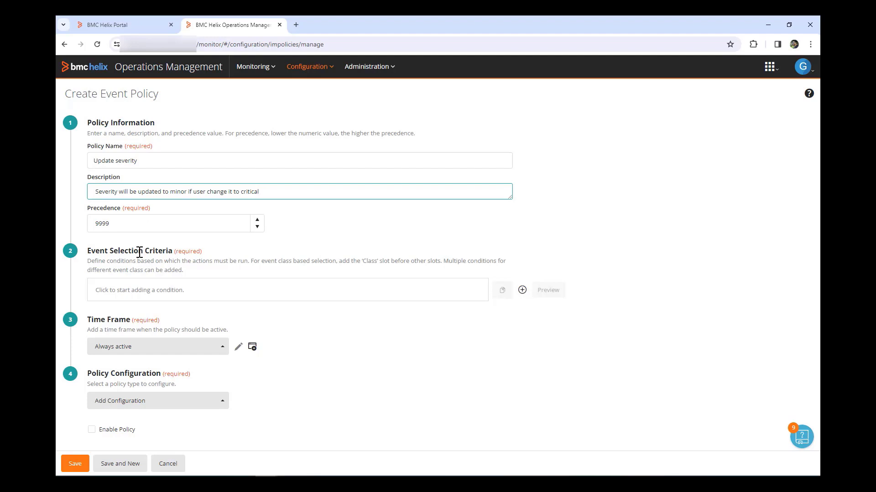
Add the event selection criterion Host Equals clm-aus-vd4lfd to the policy
{"action": "left_click", "coordinate": [137, 290]}
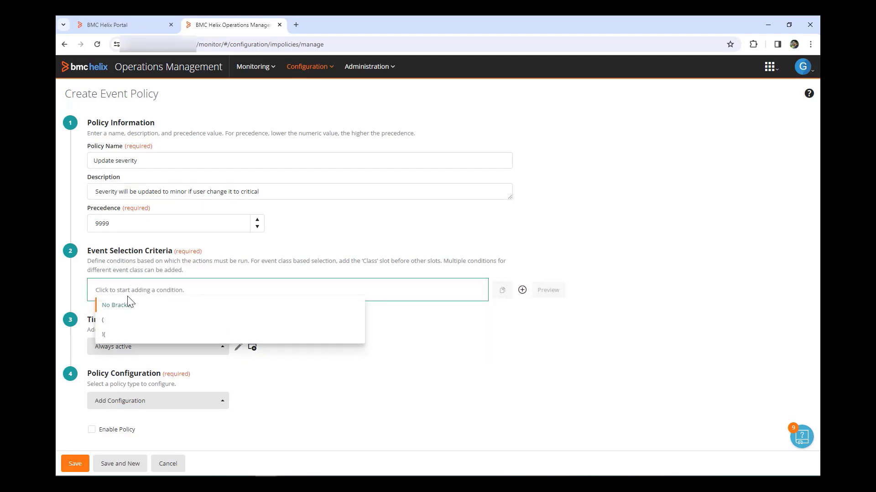
{"action": "left_click", "coordinate": [125, 305]}
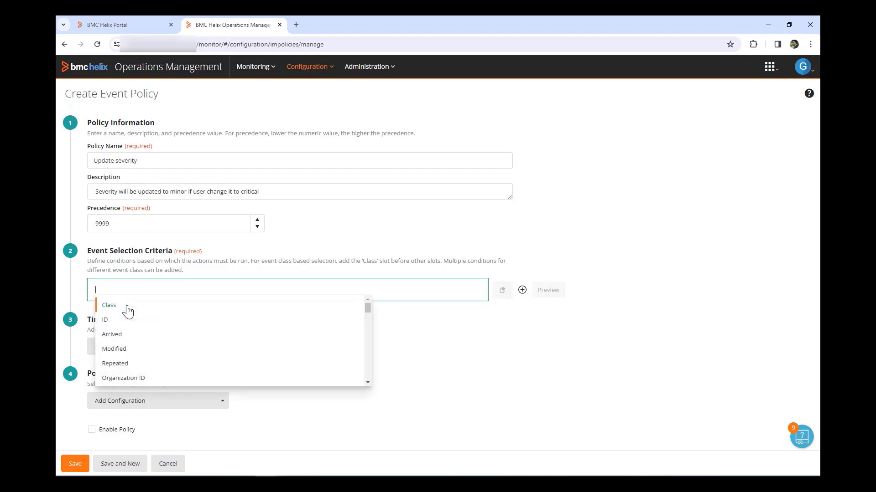
{"action": "type", "text": "host"}
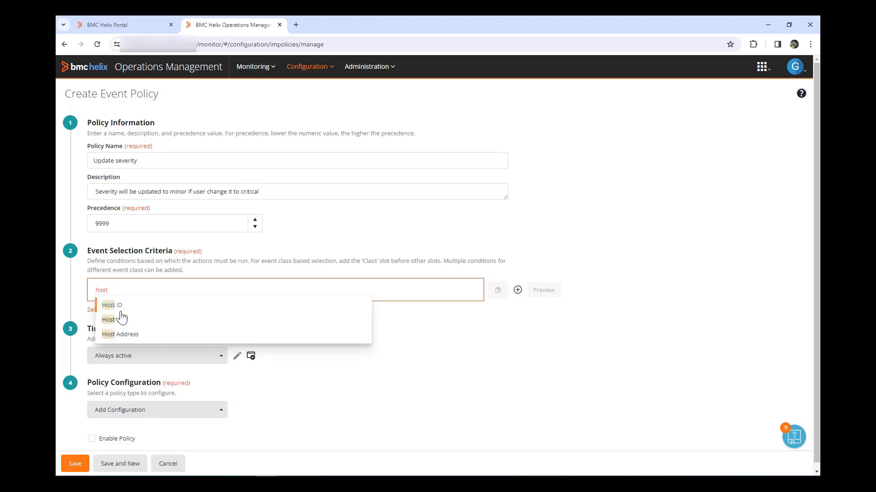
{"action": "left_click", "coordinate": [109, 320]}
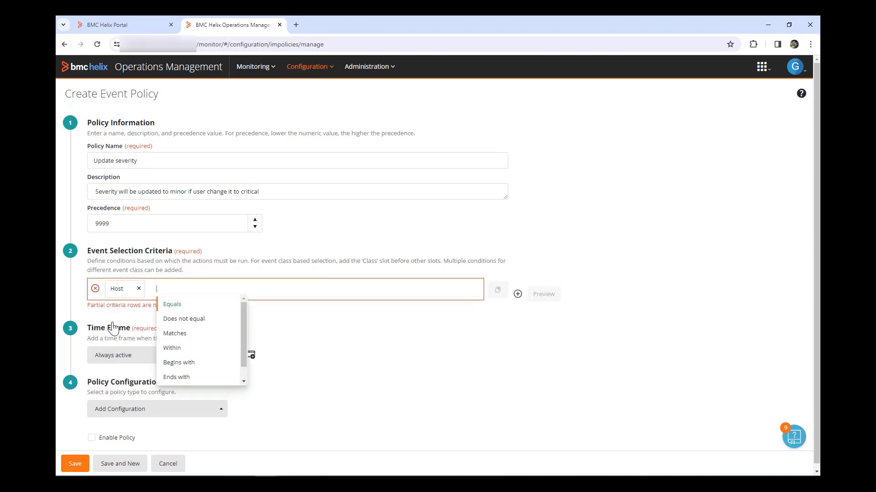
{"action": "left_click", "coordinate": [172, 306]}
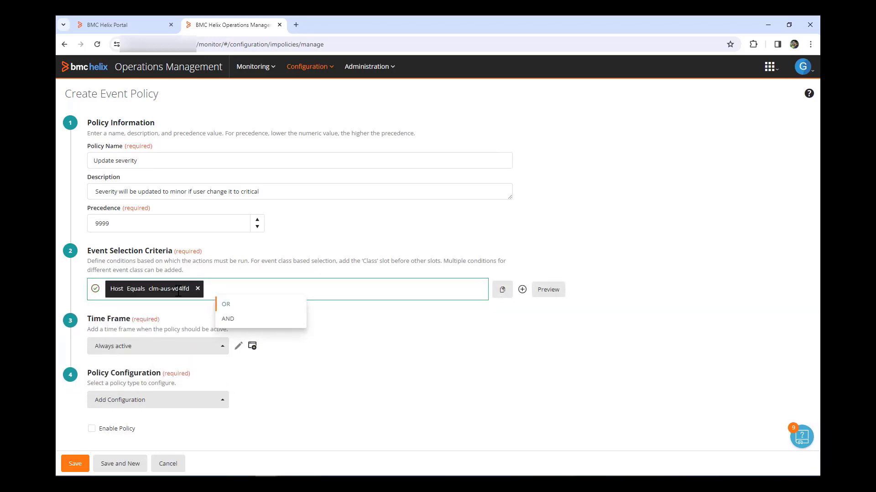
{"action": "left_click", "coordinate": [176, 319]}
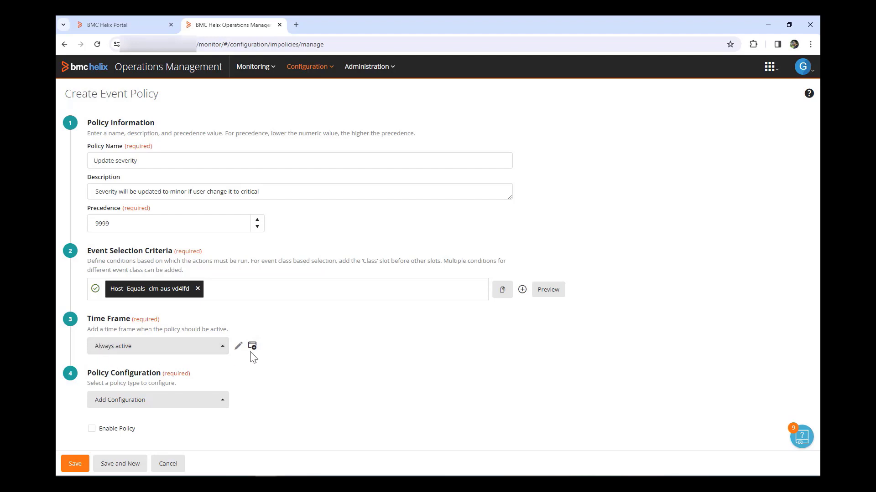
Add an Advanced Enrichment configuration to the policy and start its workflow with a Trigger-If condition
{"action": "left_click", "coordinate": [225, 405]}
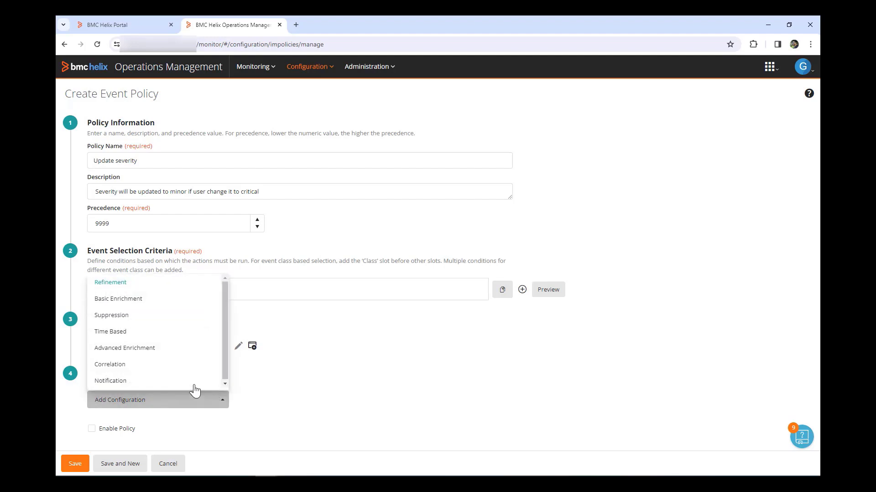
{"action": "left_click", "coordinate": [133, 349]}
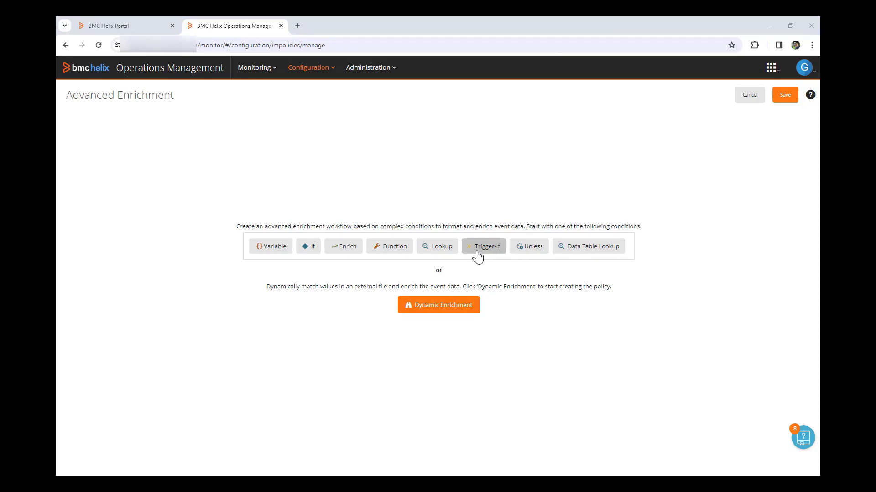
{"action": "left_click", "coordinate": [478, 247]}
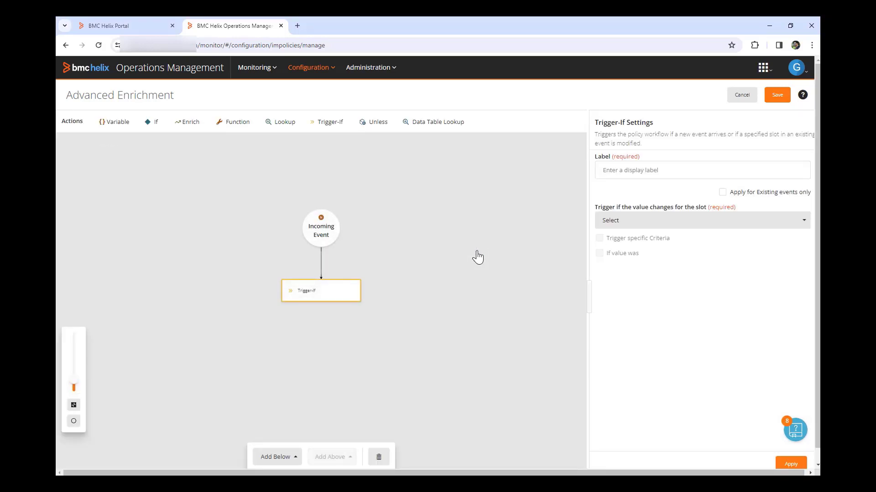
Label the Trigger-If condition "Severity" and set it to trigger when the Severity slot's value changes
{"action": "left_click", "coordinate": [632, 170]}
{"action": "left_click", "coordinate": [632, 170]}
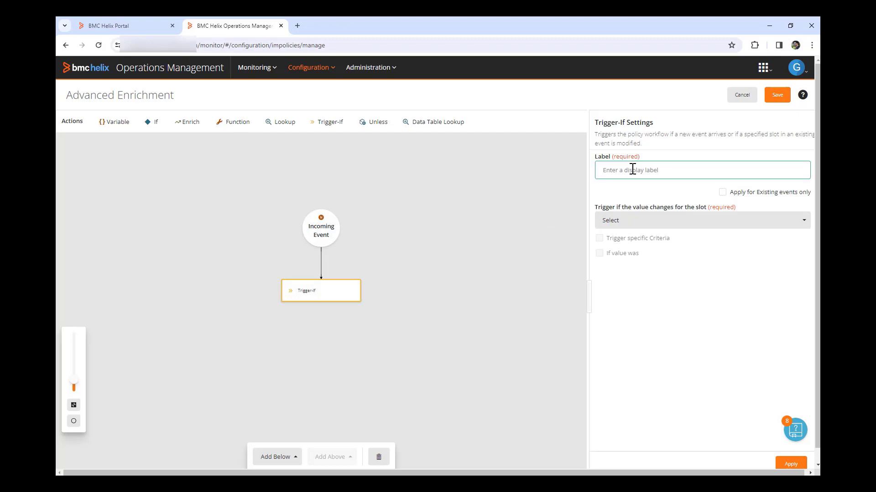
{"action": "type", "text": "Severity"}
{"action": "left_click", "coordinate": [636, 222]}
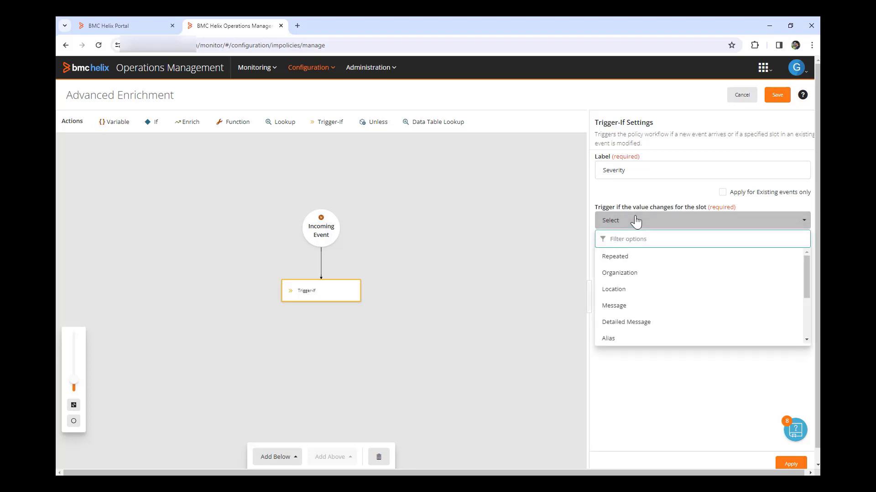
{"action": "type", "text": "se"}
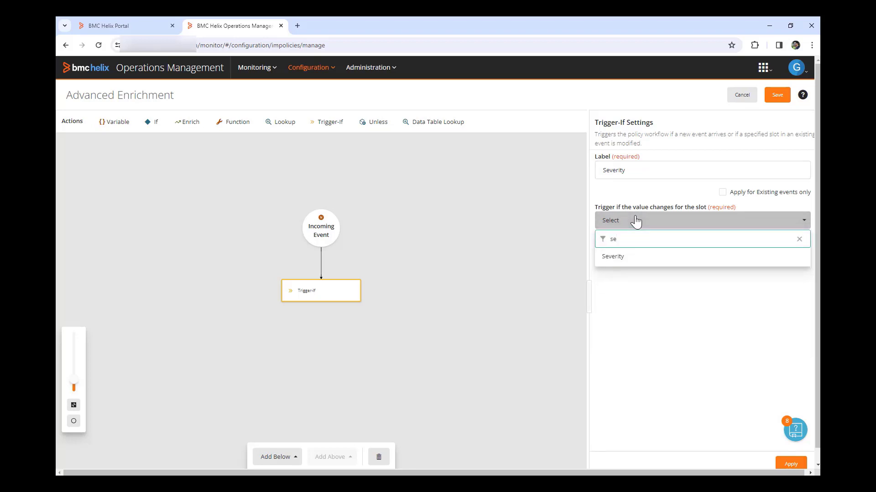
{"action": "left_click", "coordinate": [624, 260]}
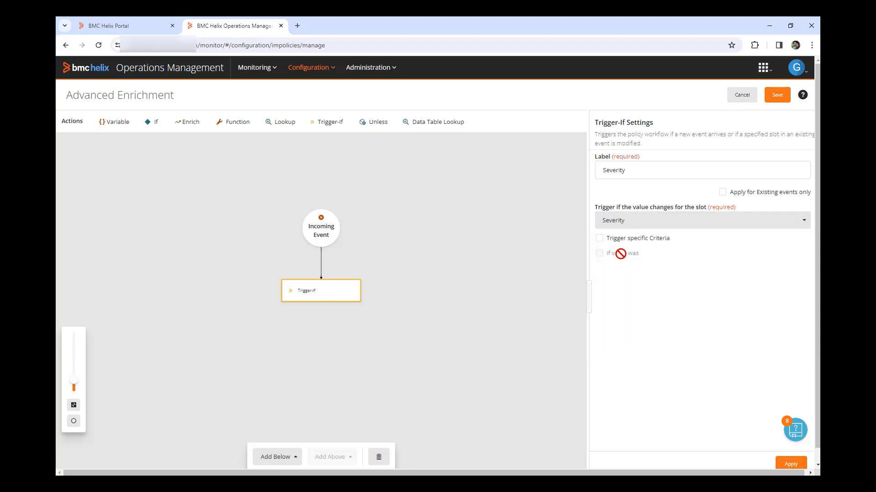
Enable trigger-specific criteria with Equals Critical and apply the Trigger-If settings
{"action": "left_click", "coordinate": [599, 239]}
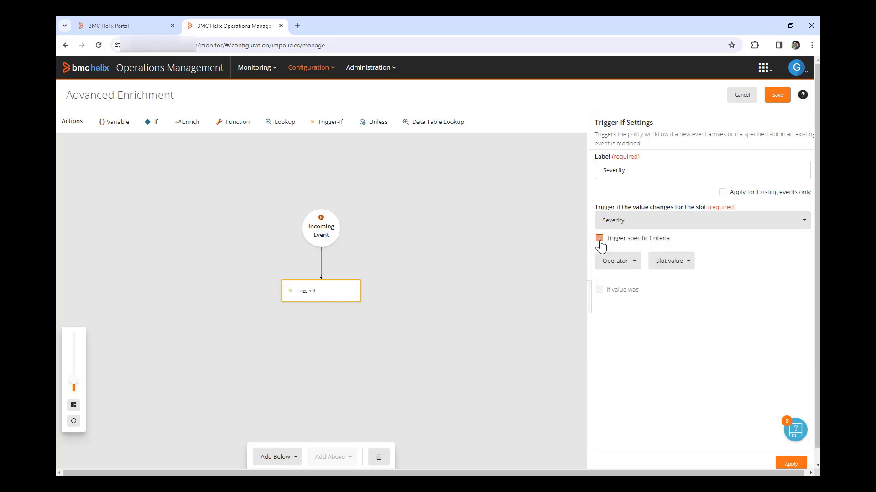
{"action": "left_click", "coordinate": [633, 263]}
{"action": "left_click", "coordinate": [606, 280]}
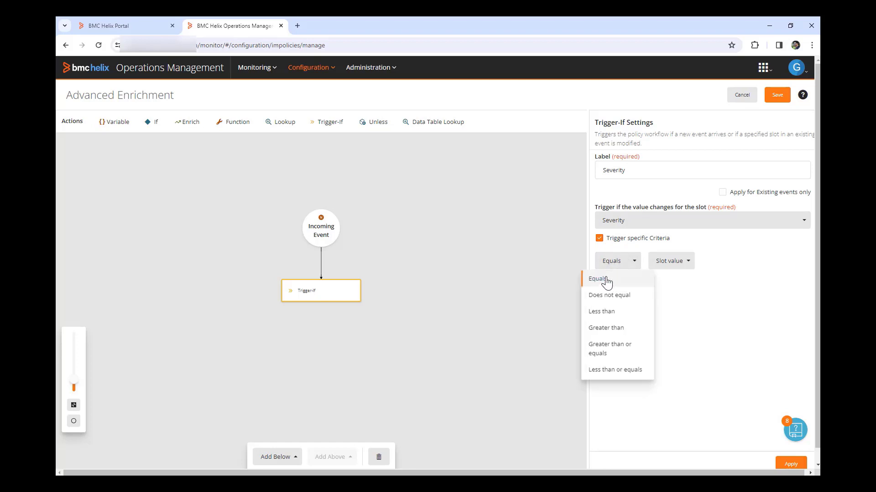
{"action": "left_click", "coordinate": [680, 264]}
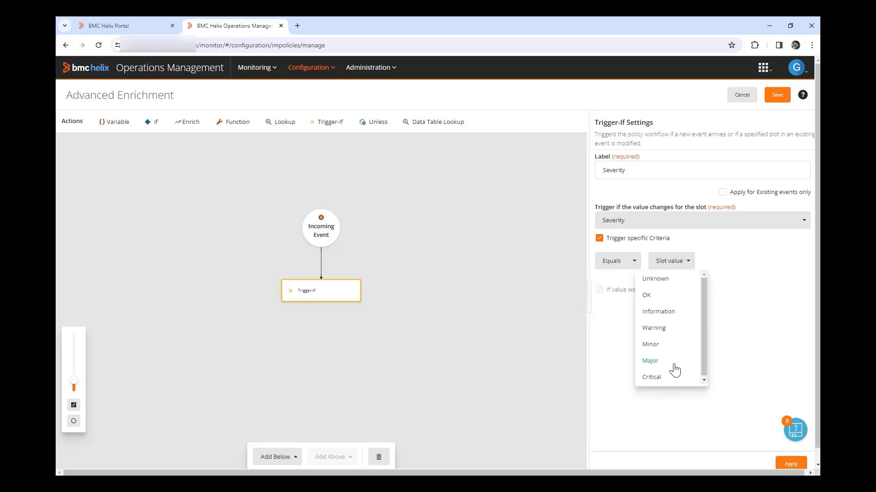
{"action": "left_click", "coordinate": [651, 378]}
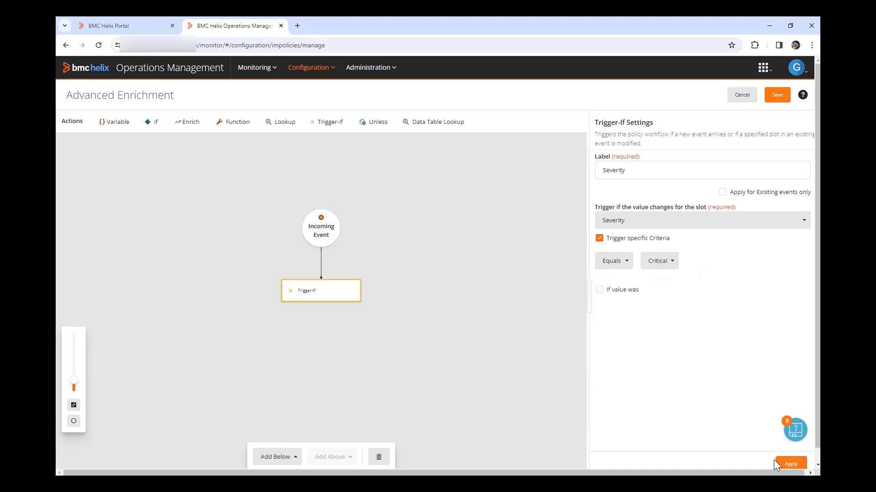
{"action": "left_click", "coordinate": [786, 466]}
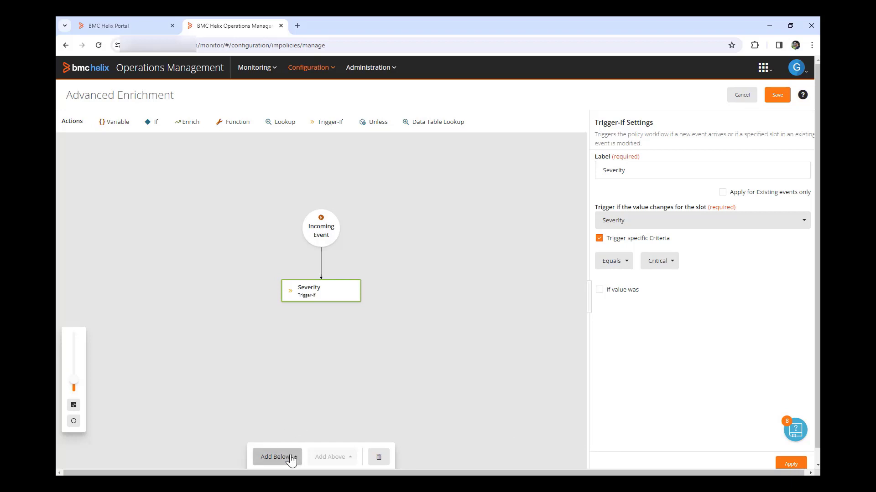
Add an Enrich action below the Severity trigger and label it "Severity change it back"
{"action": "left_click", "coordinate": [291, 458]}
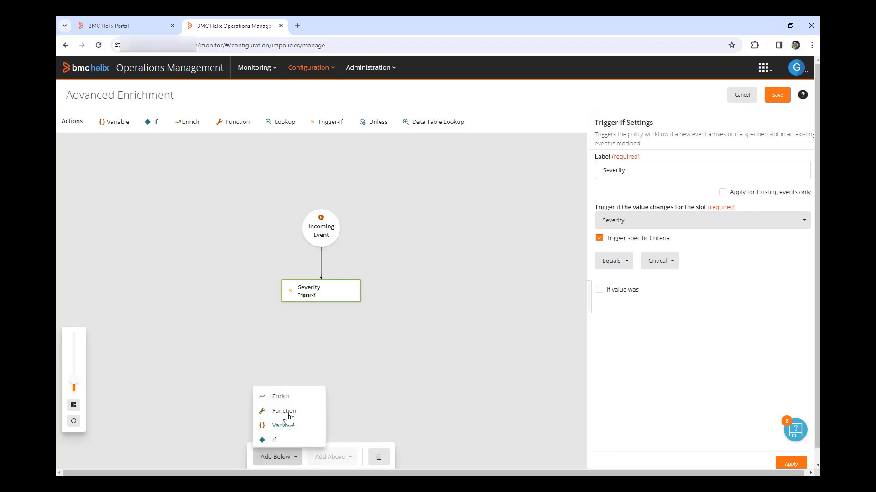
{"action": "left_click", "coordinate": [283, 397]}
{"action": "type", "text": "S"}
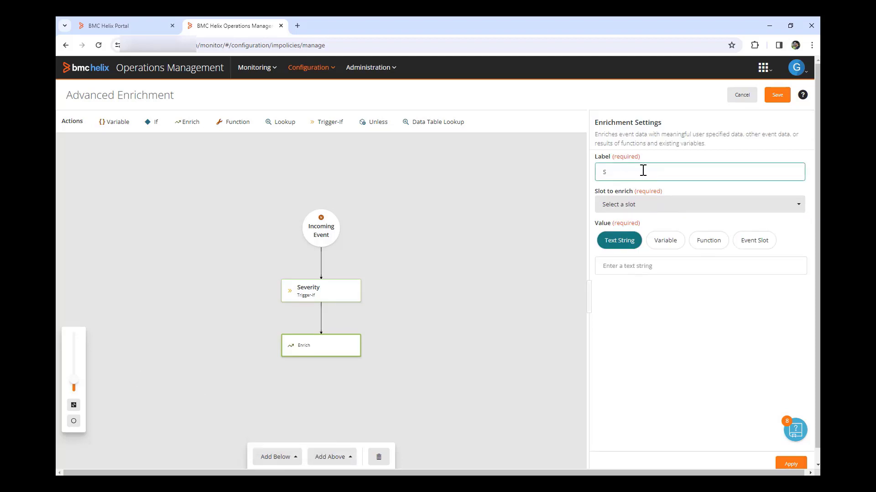
{"action": "type", "text": "everity change it back"}
Set the Enrich action's slot to Severity with the value Minor and apply the enrichment settings
{"action": "left_click", "coordinate": [653, 205]}
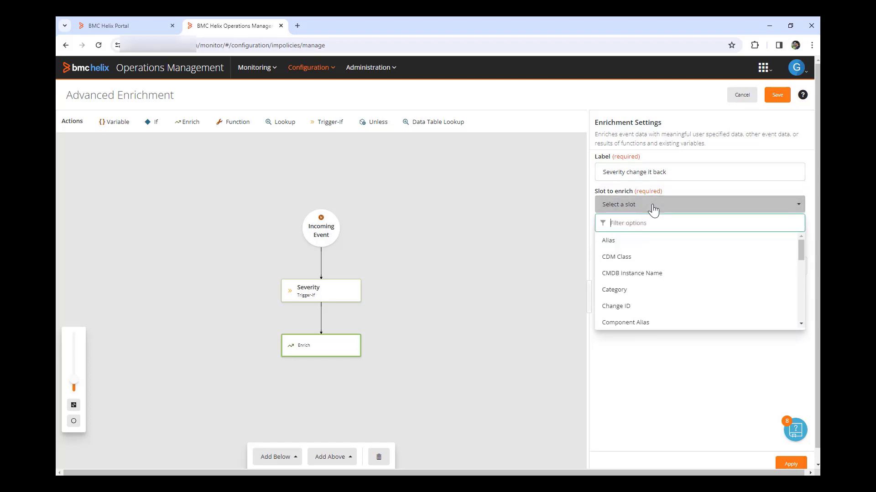
{"action": "type", "text": "s"}
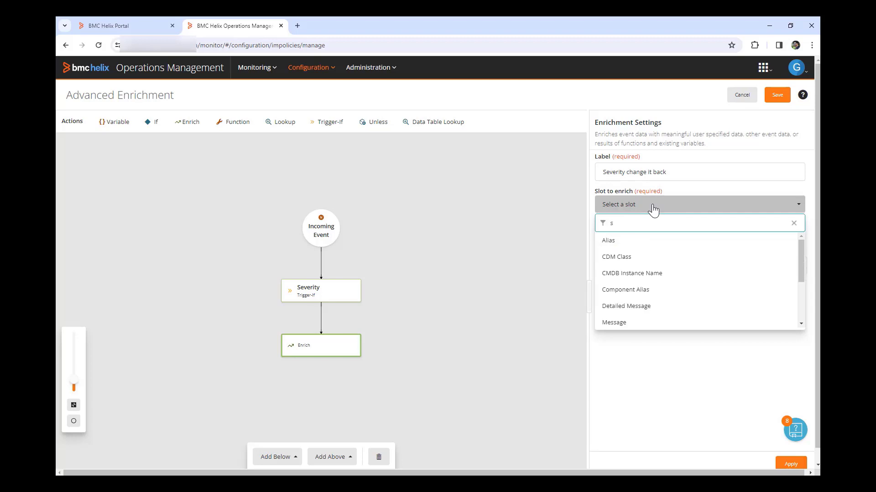
{"action": "type", "text": "eve"}
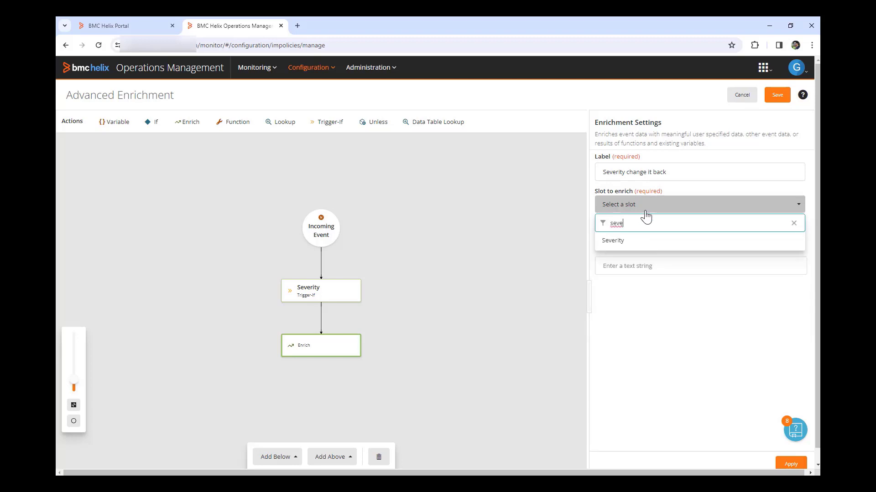
{"action": "left_click", "coordinate": [611, 241]}
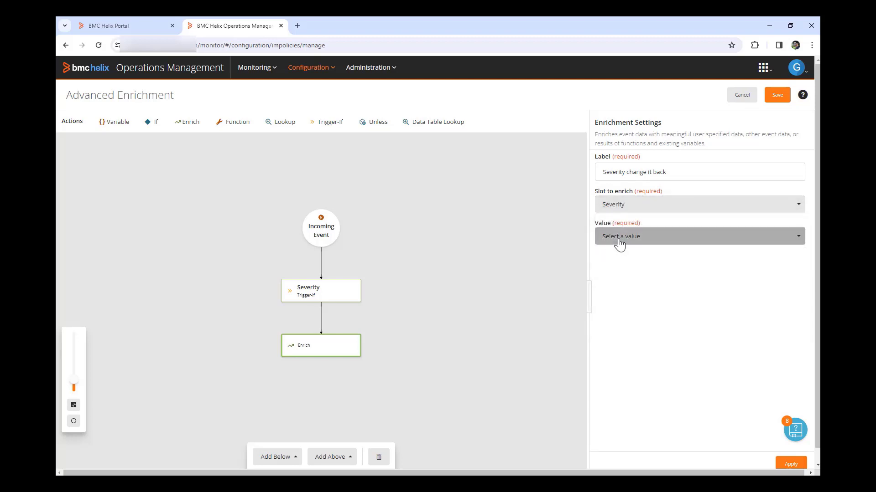
{"action": "left_click", "coordinate": [618, 242]}
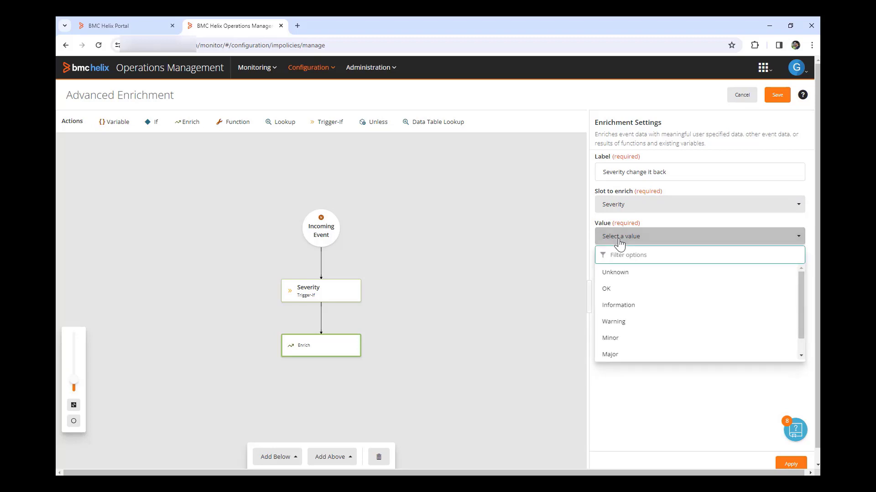
{"action": "left_click", "coordinate": [613, 344]}
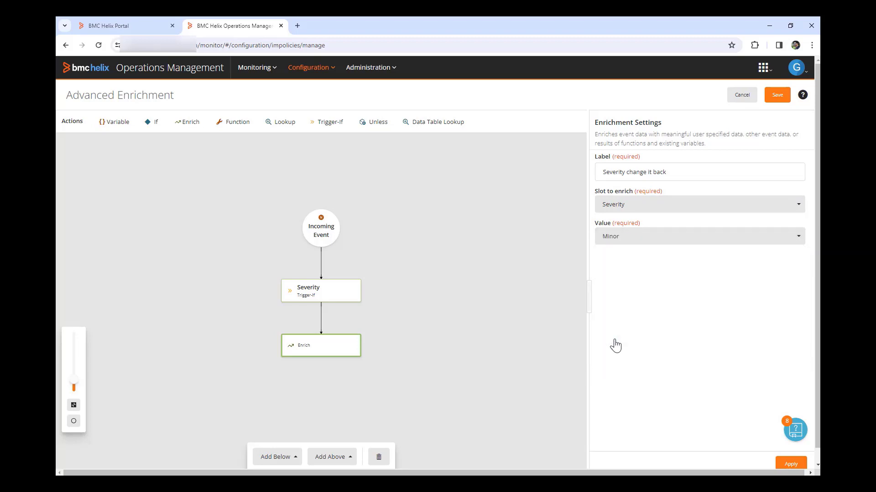
{"action": "left_click", "coordinate": [791, 464]}
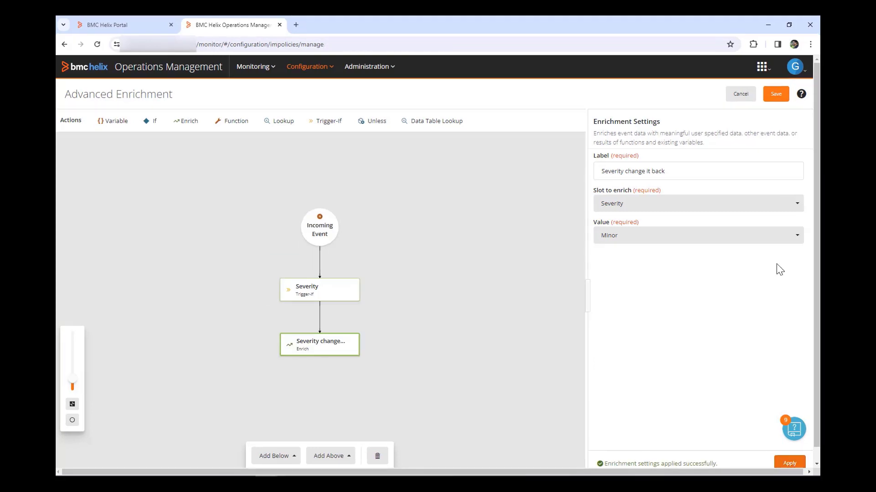
Save the enrichment workflow with the copied text pasted as its policy summary, and save the event policy
{"action": "left_click", "coordinate": [775, 94]}
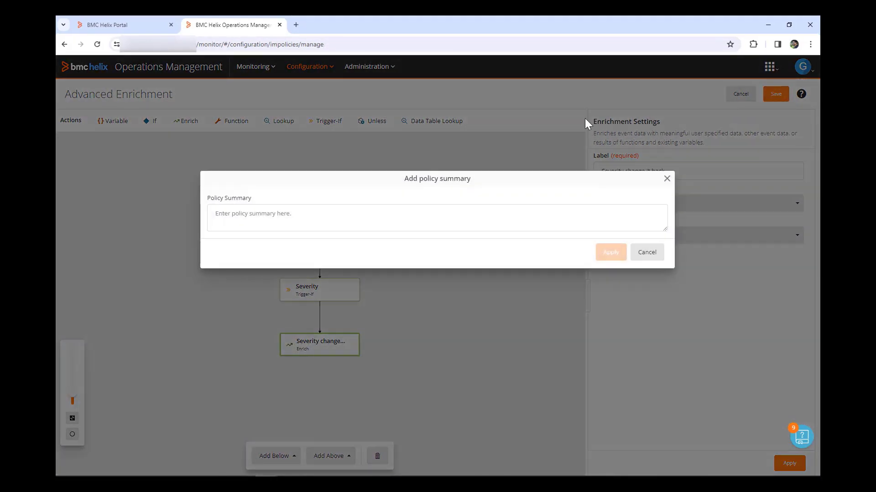
{"action": "left_click", "coordinate": [293, 214]}
{"action": "key", "text": "ctrl+v"}
{"action": "left_click", "coordinate": [612, 254]}
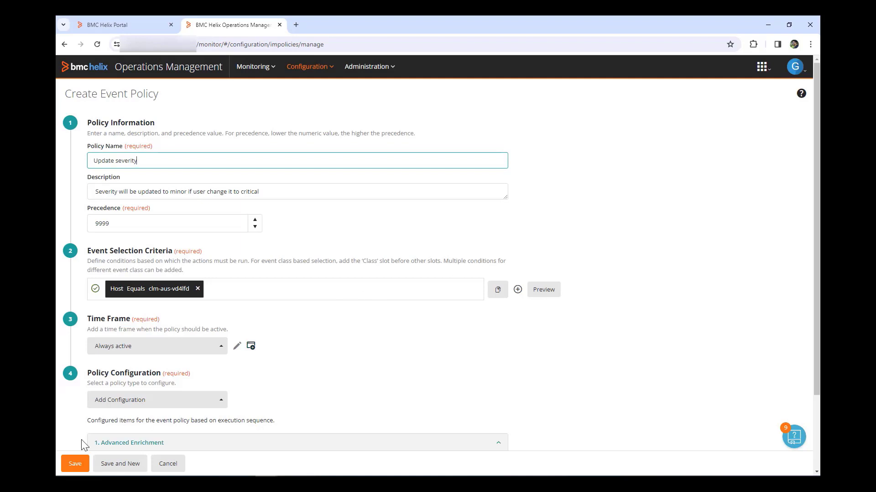
{"action": "left_click", "coordinate": [74, 463]}
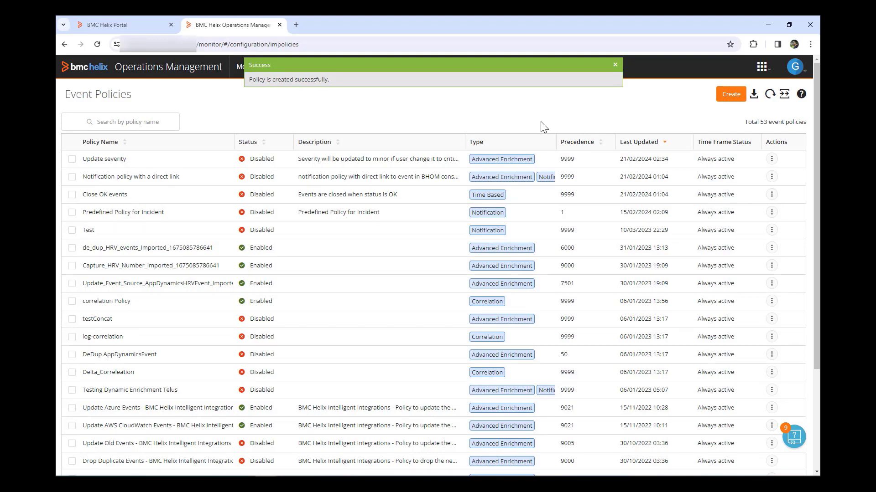
Enable the "Update severity" policy from the event policies list
{"action": "left_click", "coordinate": [772, 160]}
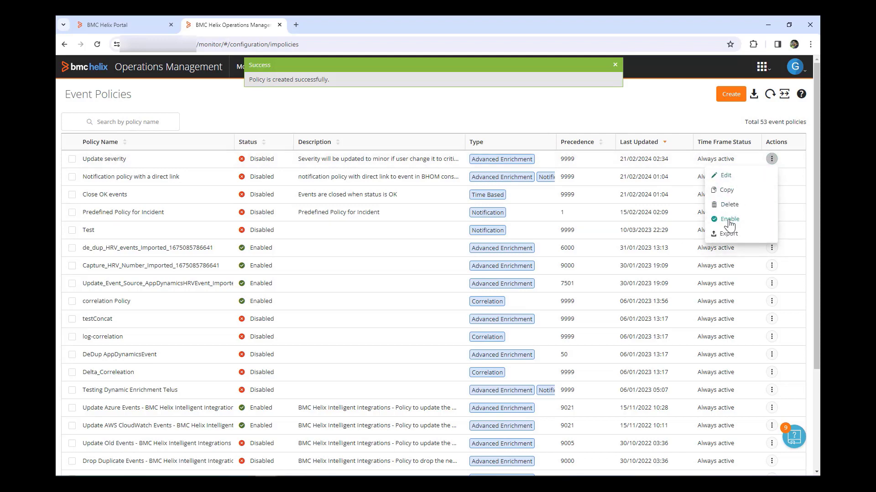
{"action": "left_click", "coordinate": [729, 221]}
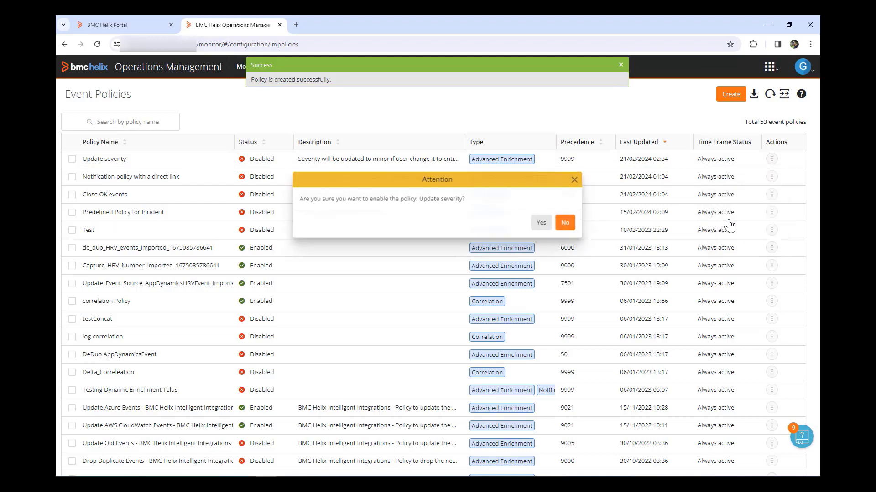
{"action": "left_click", "coordinate": [539, 228]}
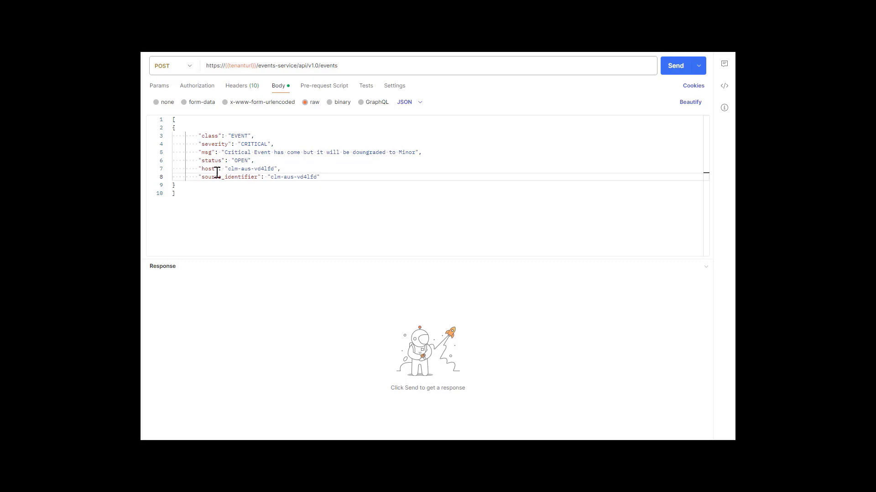
In Postman, add the comma after the host value in the JSON body and send the POST request for the CRITICAL event
{"action": "left_click", "coordinate": [279, 168]}
{"action": "type", "text": ","}
{"action": "left_click", "coordinate": [675, 67]}
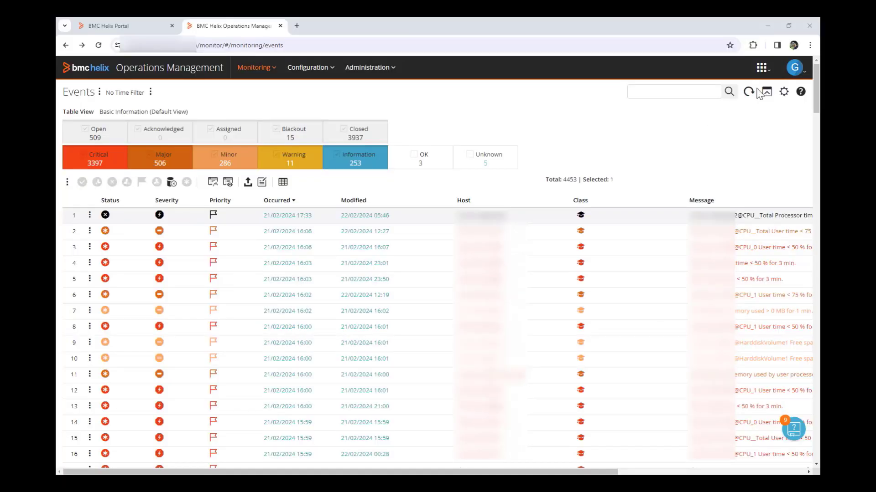
Switch to BMC Helix Operations Management, refresh the events list, and open the details of the newly received clm-aus-vd4lfd event
{"action": "left_click", "coordinate": [748, 93]}
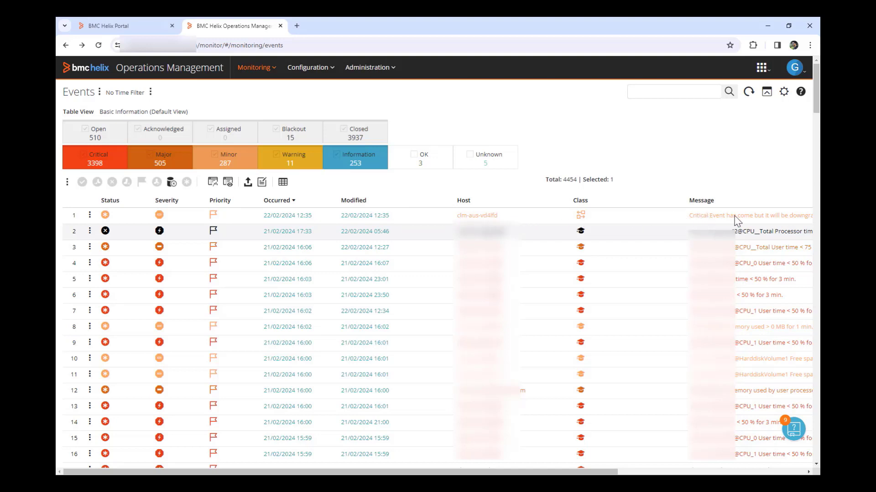
{"action": "left_click", "coordinate": [181, 218]}
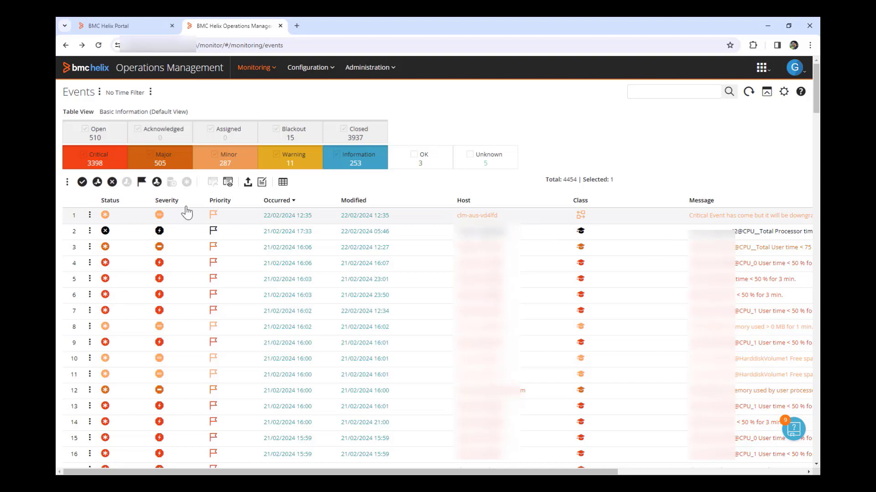
{"action": "left_click", "coordinate": [228, 182]}
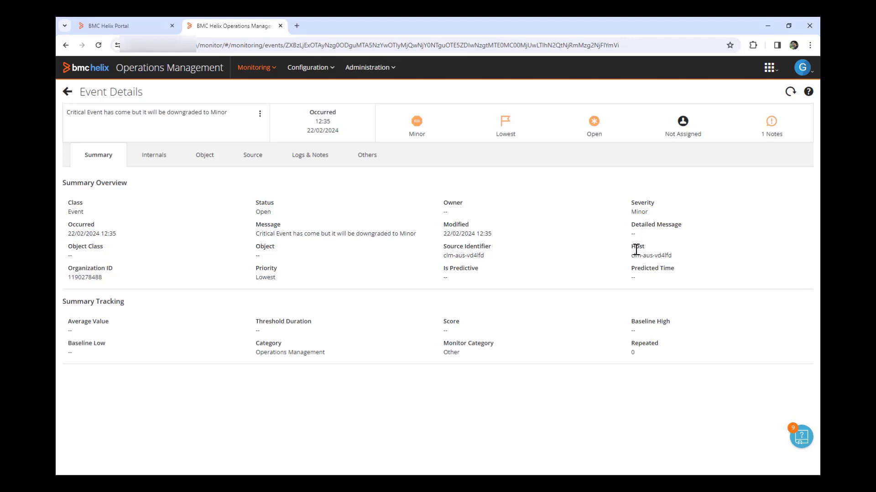
Examine the event's logs and notes for the policy that was applied, and return to the events list
{"action": "left_click", "coordinate": [316, 157]}
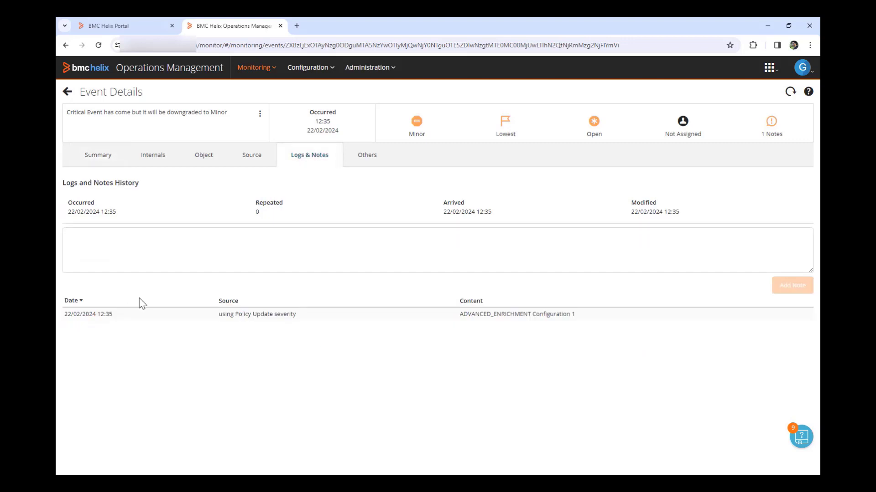
{"action": "left_click_drag", "start_coordinate": [219, 316], "coordinate": [301, 314]}
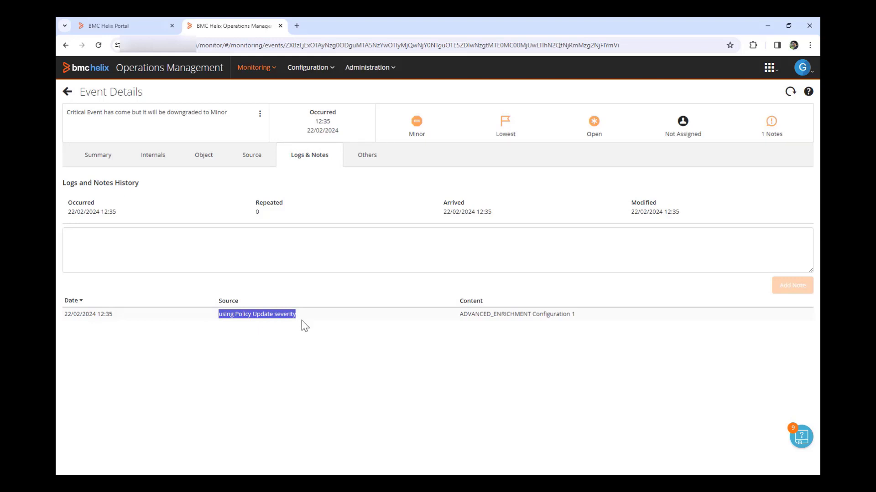
{"action": "left_click", "coordinate": [301, 314]}
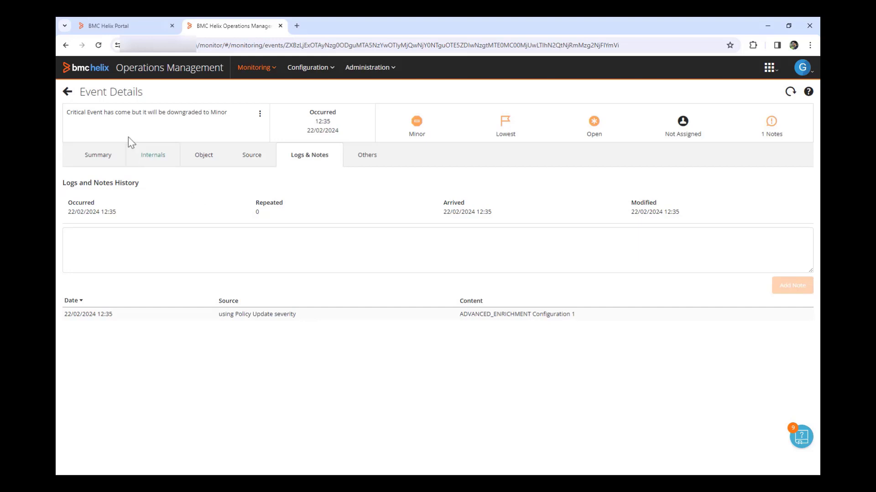
{"action": "left_click", "coordinate": [67, 94]}
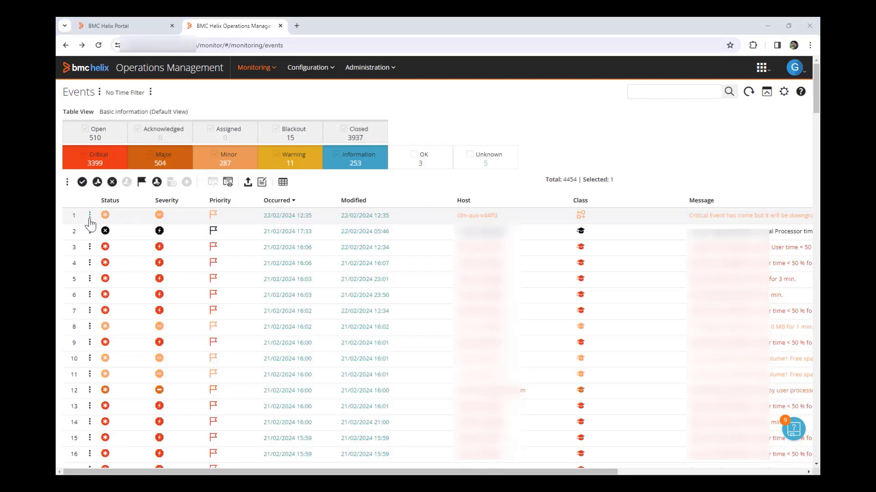
Modify the clm-aus-vd4lfd event by setting its Severity slot to Critical
{"action": "left_click", "coordinate": [90, 216]}
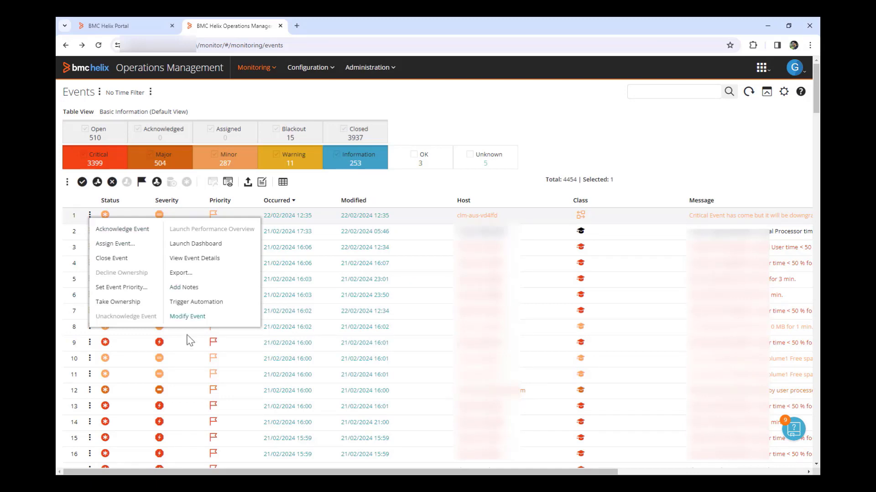
{"action": "left_click", "coordinate": [194, 318]}
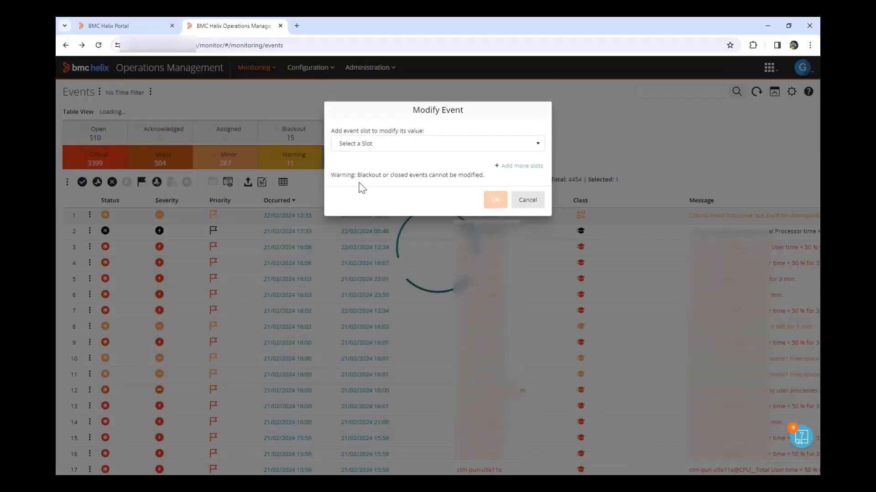
{"action": "left_click", "coordinate": [514, 141]}
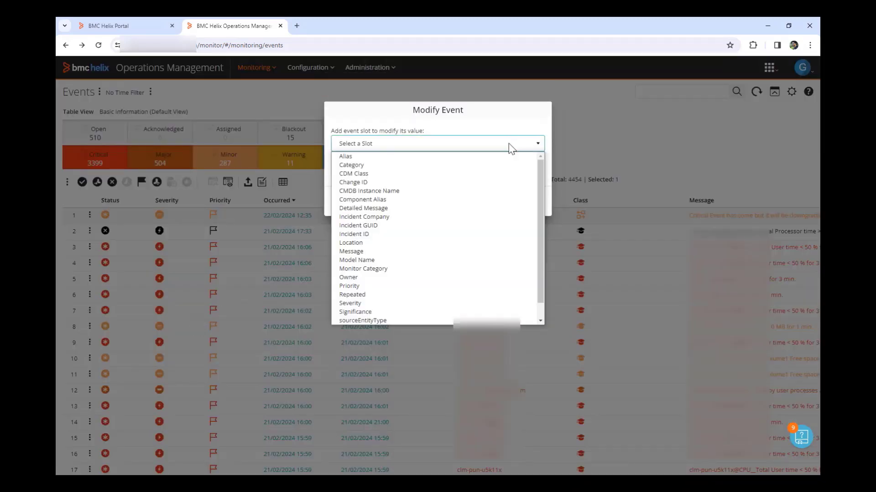
{"action": "left_click", "coordinate": [370, 302]}
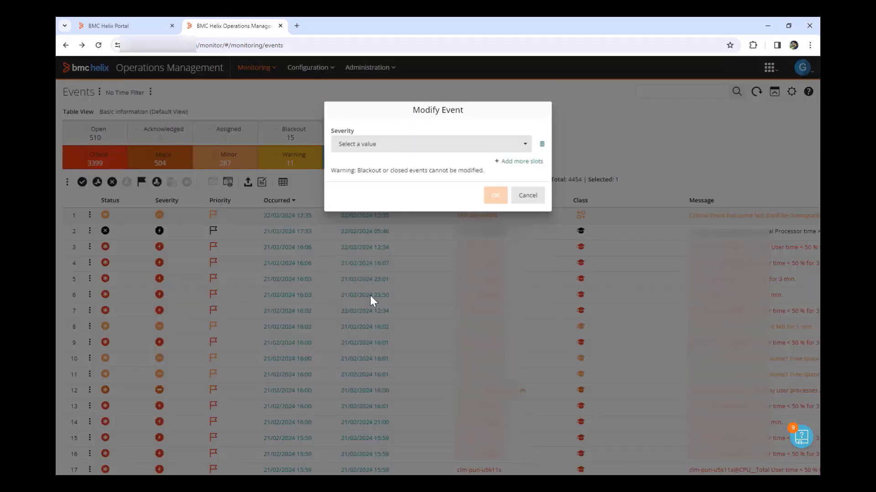
{"action": "left_click", "coordinate": [376, 145]}
{"action": "scroll", "coordinate": [373, 240], "scroll_direction": "down", "scroll_amount": 1}
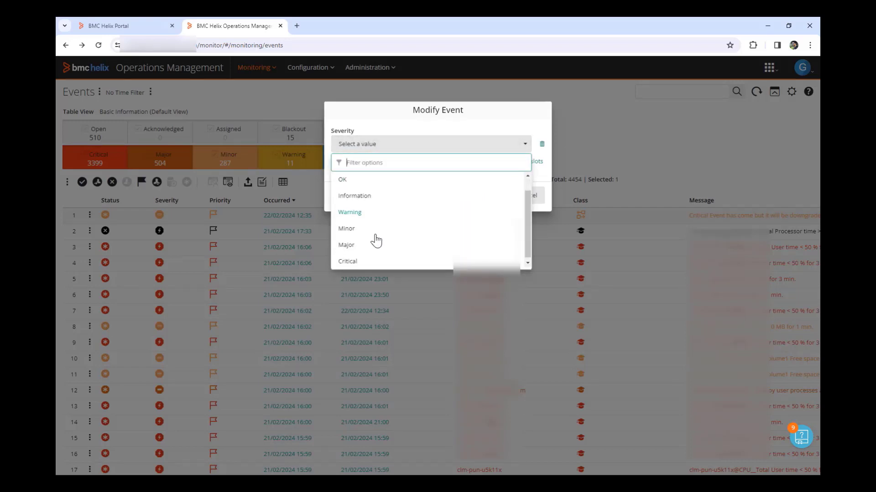
{"action": "left_click", "coordinate": [348, 258]}
{"action": "left_click", "coordinate": [496, 195]}
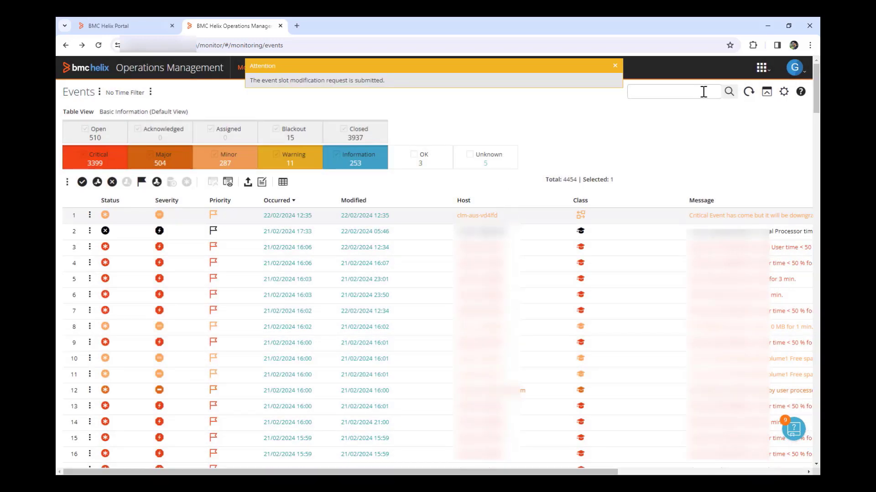
Refresh the events list and examine the modified event's severity and its logs and notes for the slot update entry
{"action": "left_click", "coordinate": [749, 93]}
{"action": "left_click", "coordinate": [748, 93]}
{"action": "left_click", "coordinate": [228, 183]}
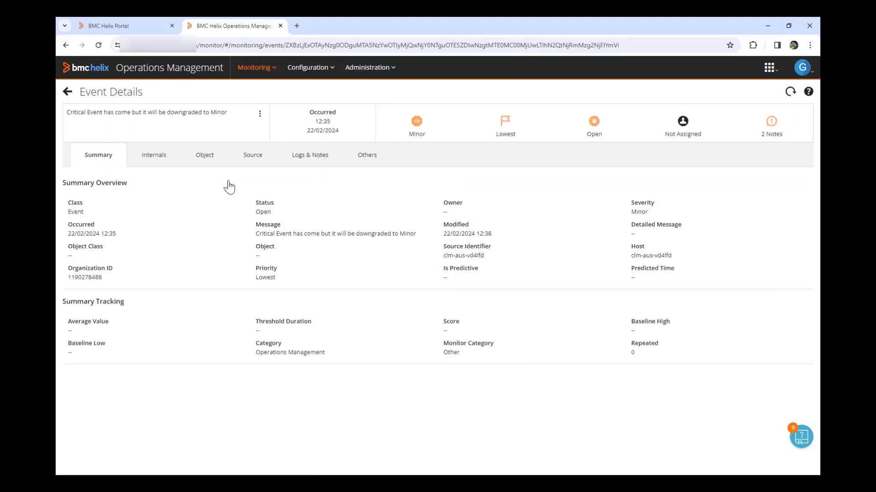
{"action": "left_click", "coordinate": [310, 159]}
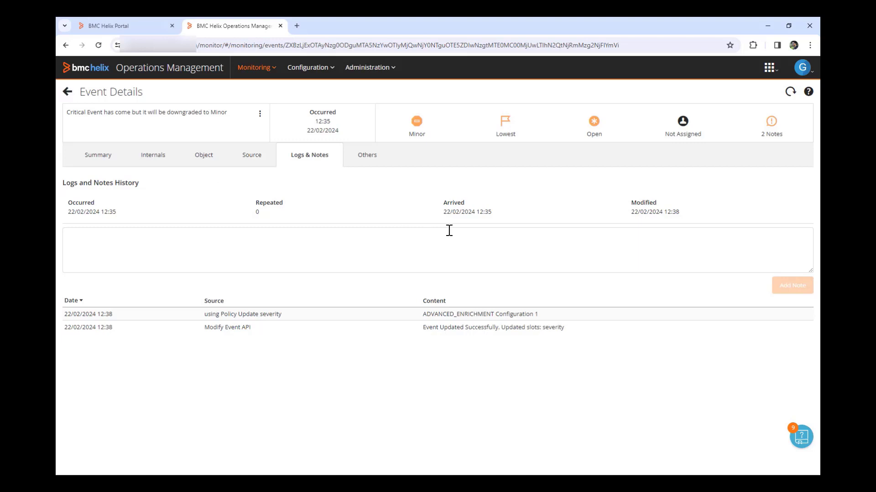
{"action": "left_click_drag", "start_coordinate": [424, 328], "coordinate": [573, 337]}
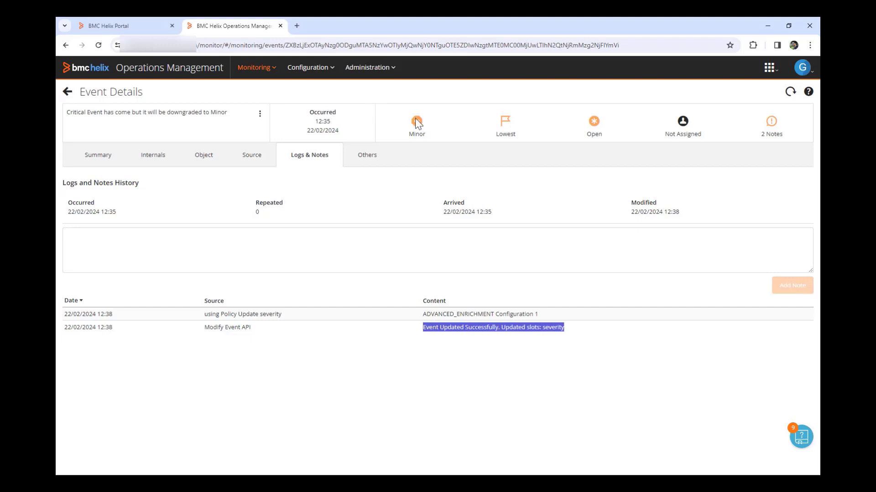